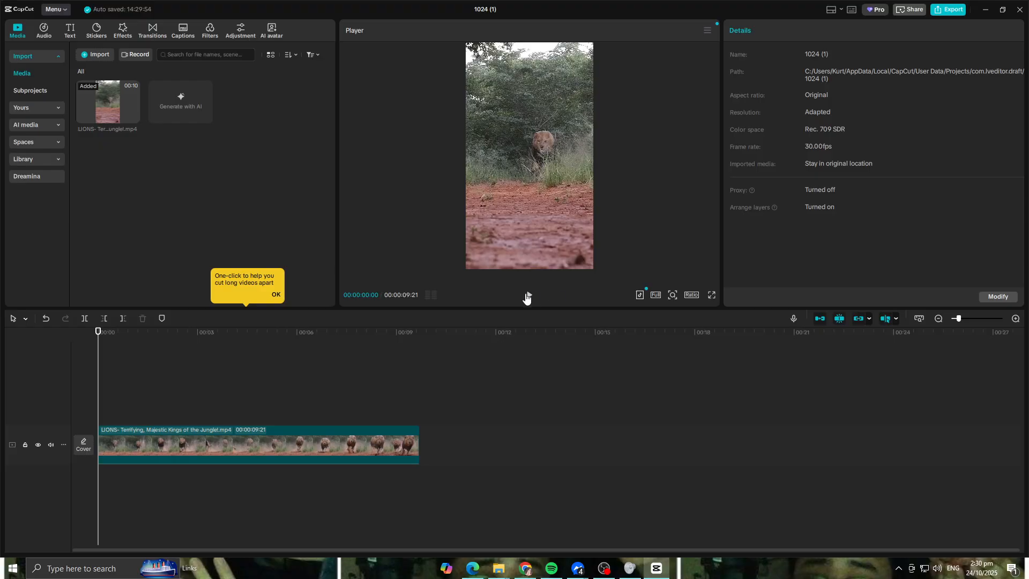
pyautogui.click(200, 439)
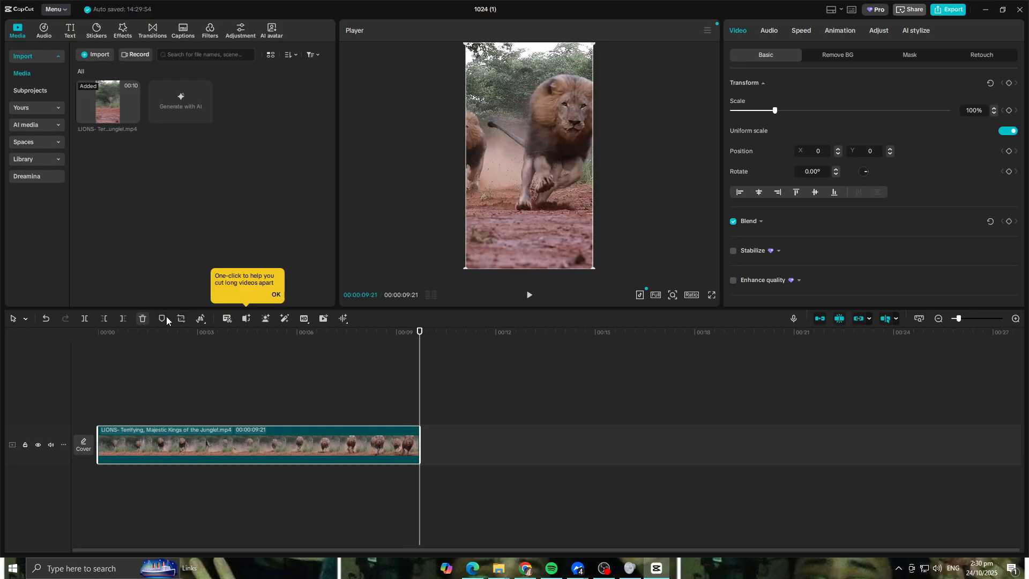
pyautogui.click(200, 319)
pyautogui.moveTo(424, 331); pyautogui.dragTo(247, 350)
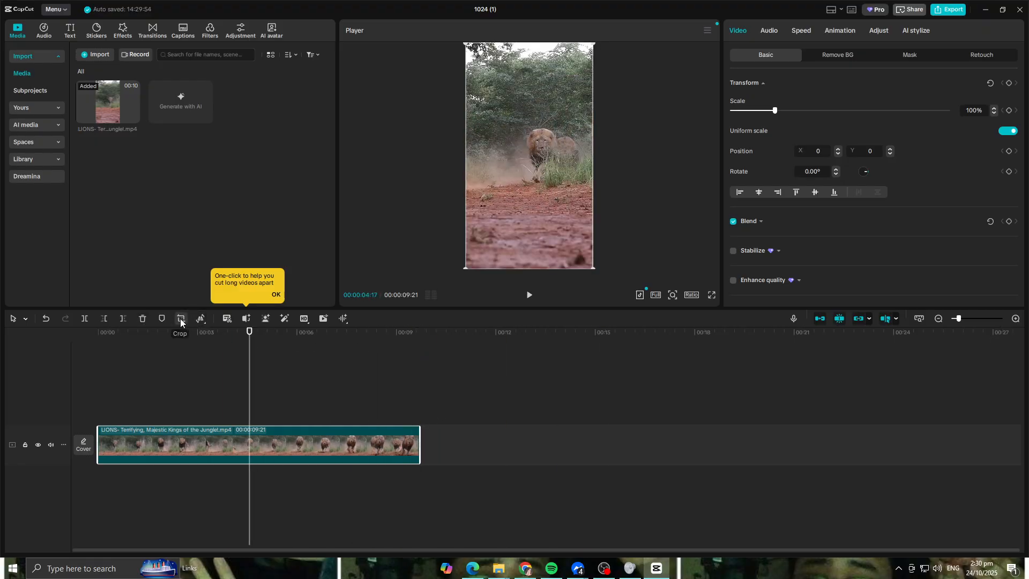
pyautogui.click(200, 320)
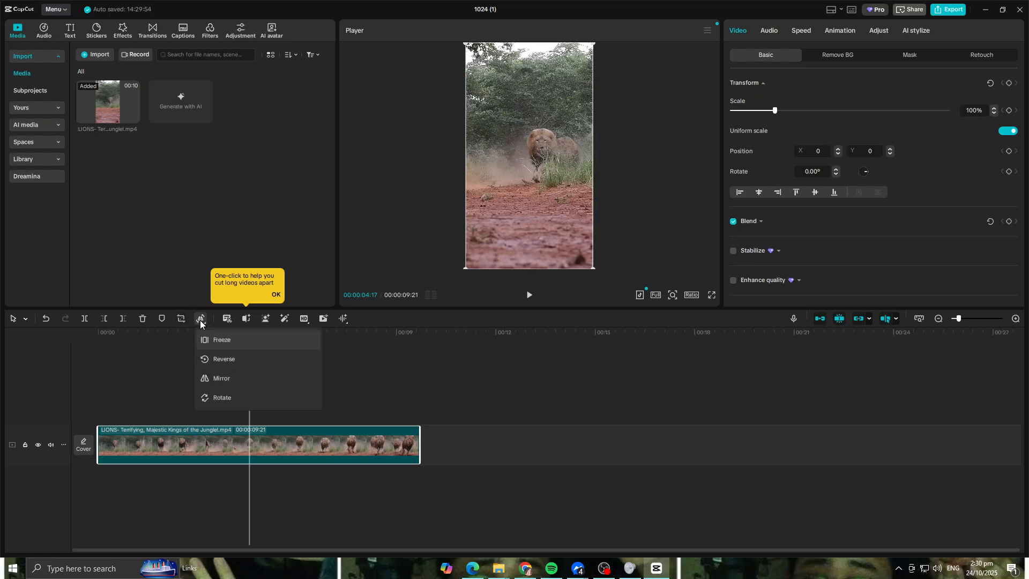
pyautogui.click(460, 409)
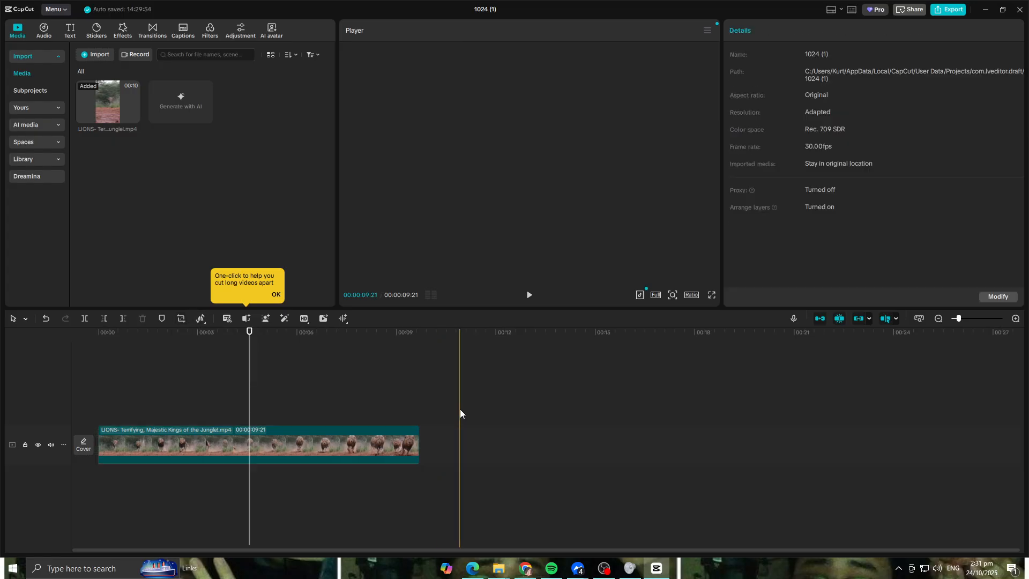
# Play back the lion clip from its beginning
pyautogui.click(268, 434)
pyautogui.moveTo(419, 340); pyautogui.dragTo(85, 359)
pyautogui.click(531, 294)
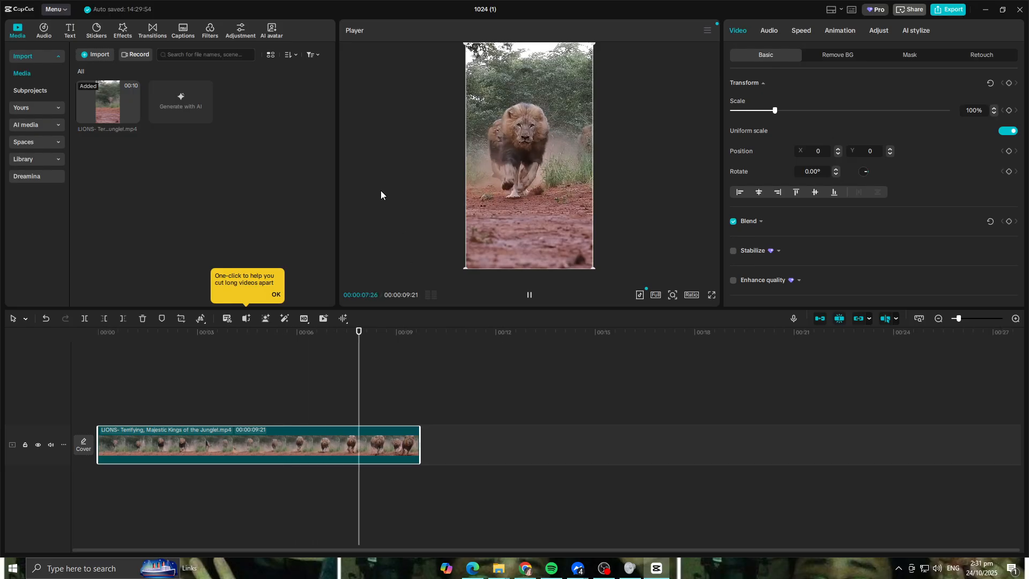
# Split the lion clip at 00:00:04:11 and delete the part before the cut
pyautogui.moveTo(416, 339); pyautogui.dragTo(243, 352)
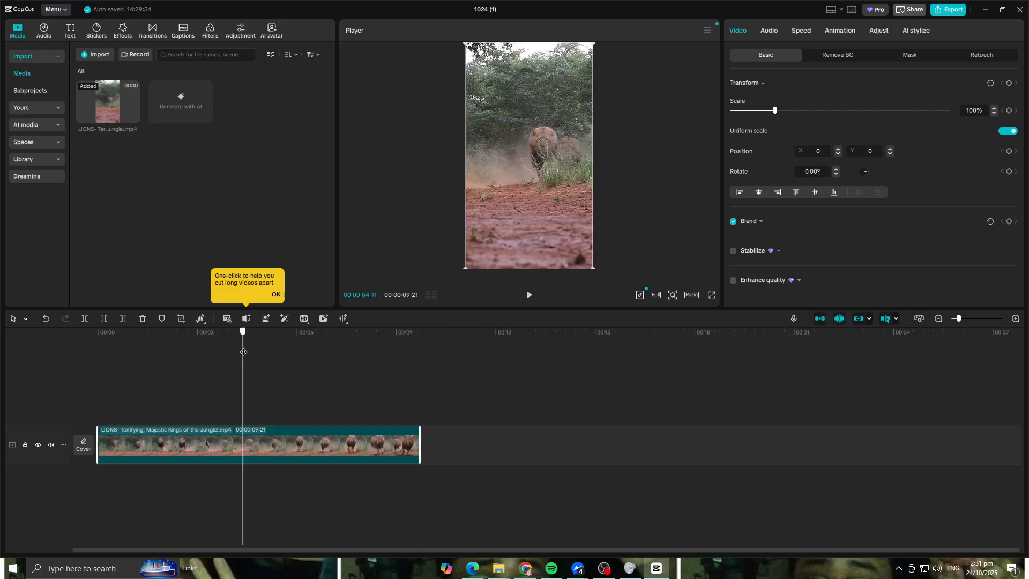
pyautogui.click(85, 318)
pyautogui.click(192, 448)
pyautogui.press('Delete')
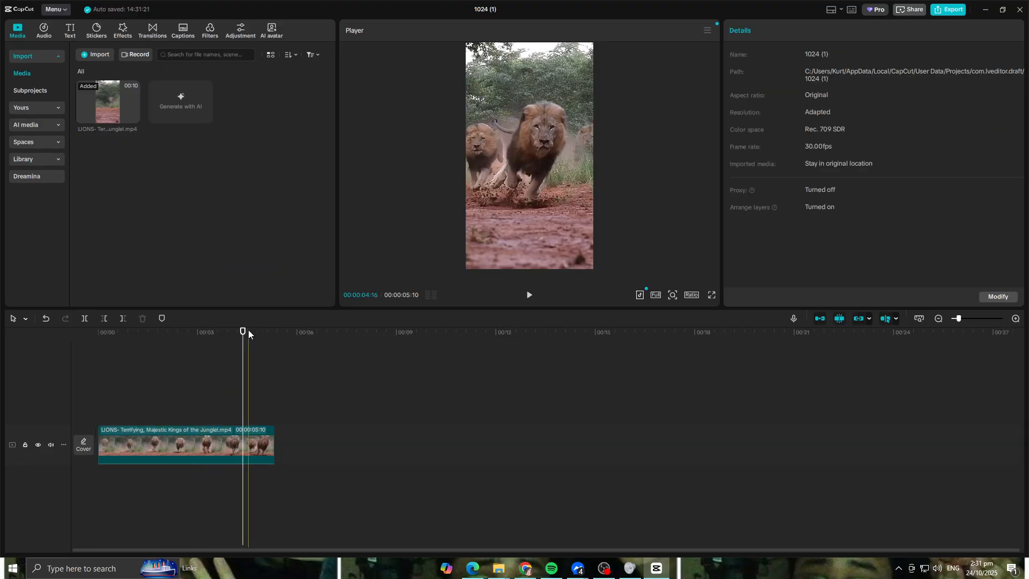
# Split the remaining clip about 25 frames from its start and delete the short opening piece
pyautogui.click(107, 451)
pyautogui.press('Home')
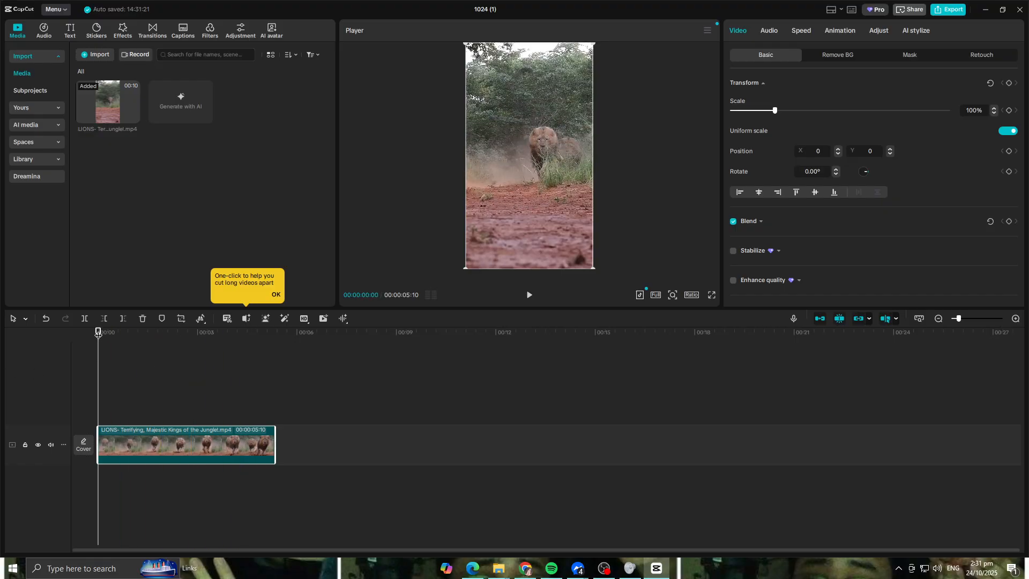
pyautogui.moveTo(97, 333); pyautogui.dragTo(125, 374)
pyautogui.click(85, 317)
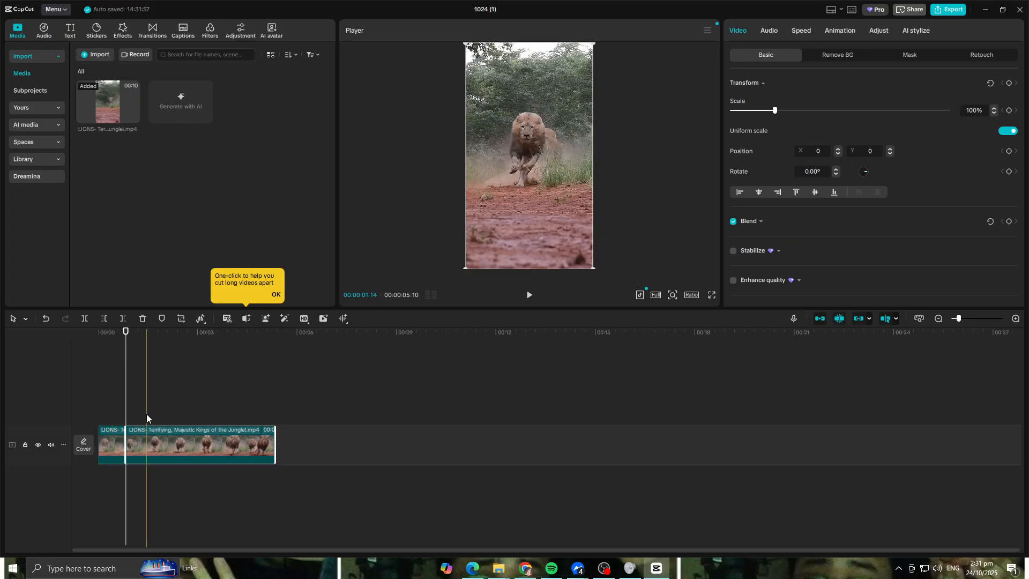
pyautogui.press('Delete')
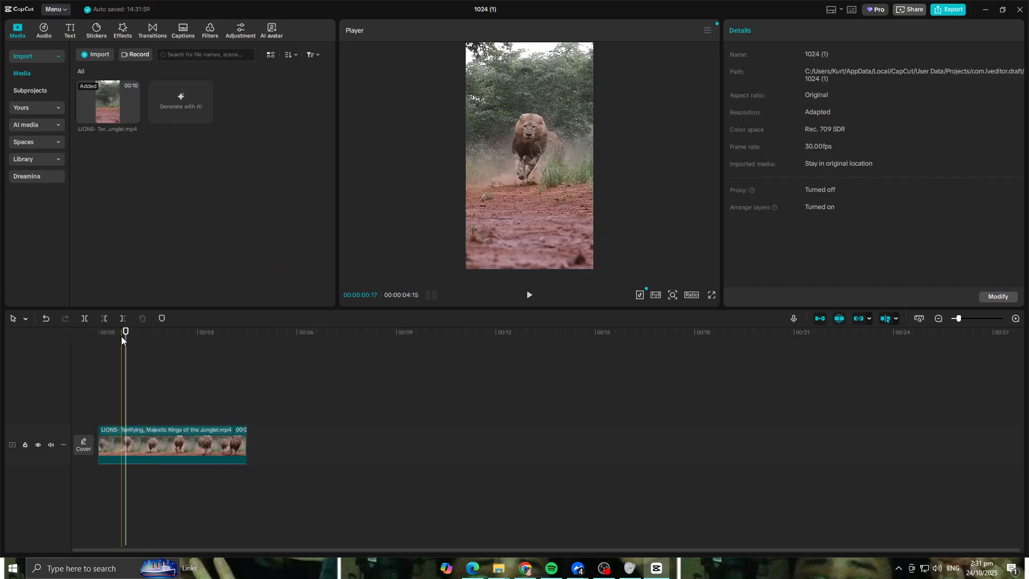
# Split the clip at 00:00:02:20 and delete the part after the cut
pyautogui.moveTo(125, 332); pyautogui.dragTo(186, 333)
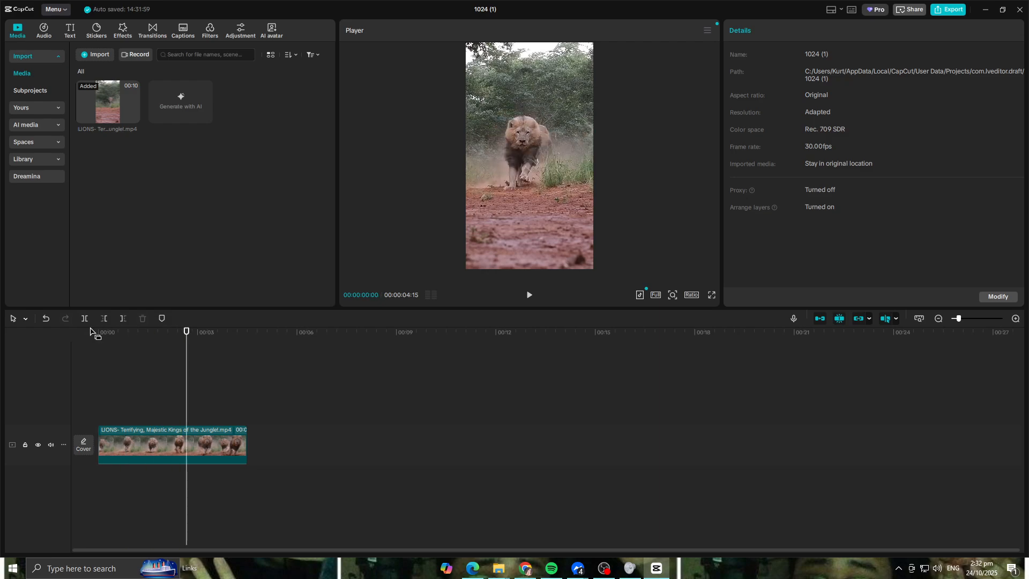
pyautogui.click(86, 318)
pyautogui.click(220, 439)
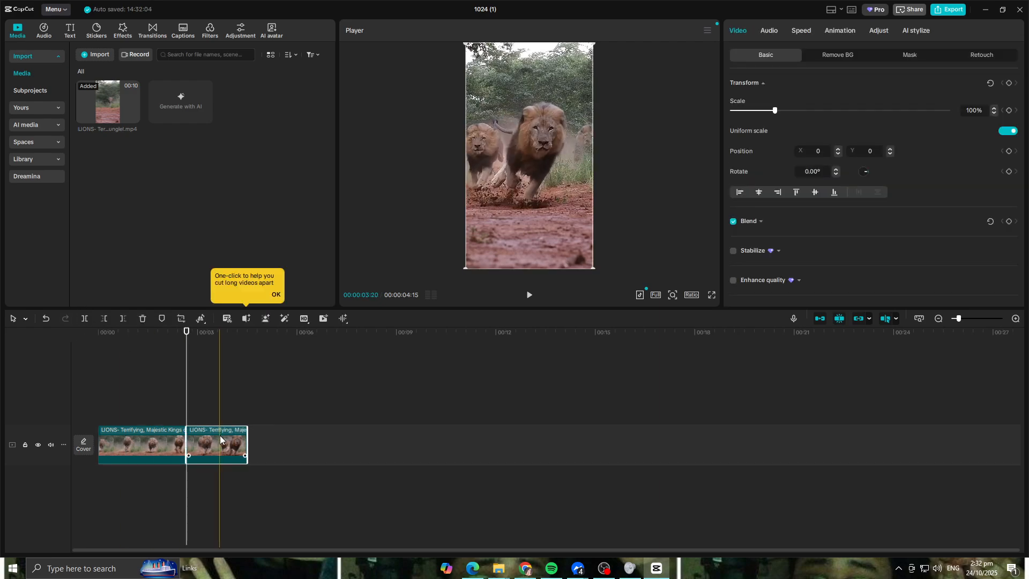
pyautogui.press('Delete')
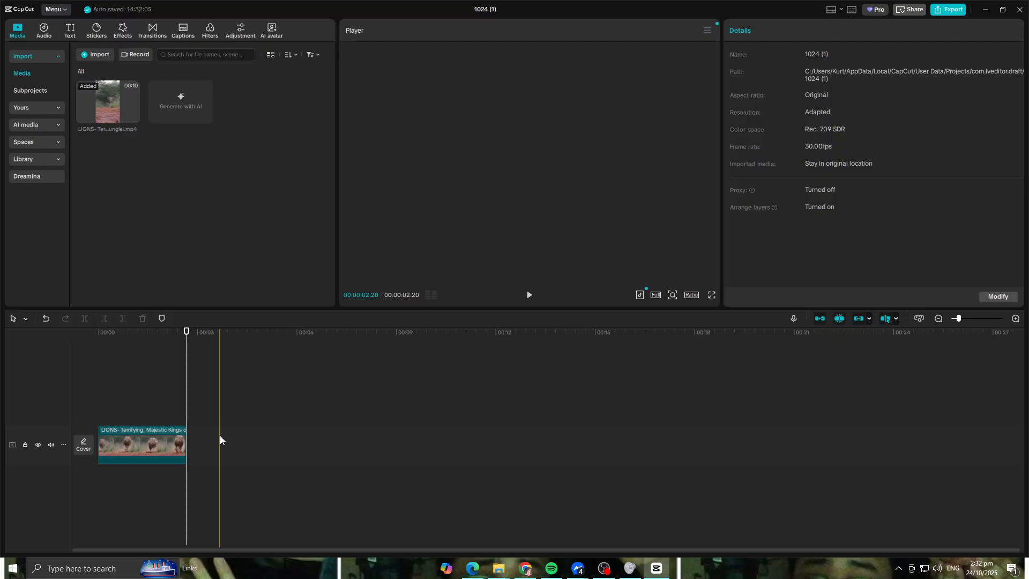
# Duplicate the trimmed clip and place the copy directly after the original on the main track
pyautogui.click(142, 447)
pyautogui.moveTo(204, 331); pyautogui.dragTo(114, 343)
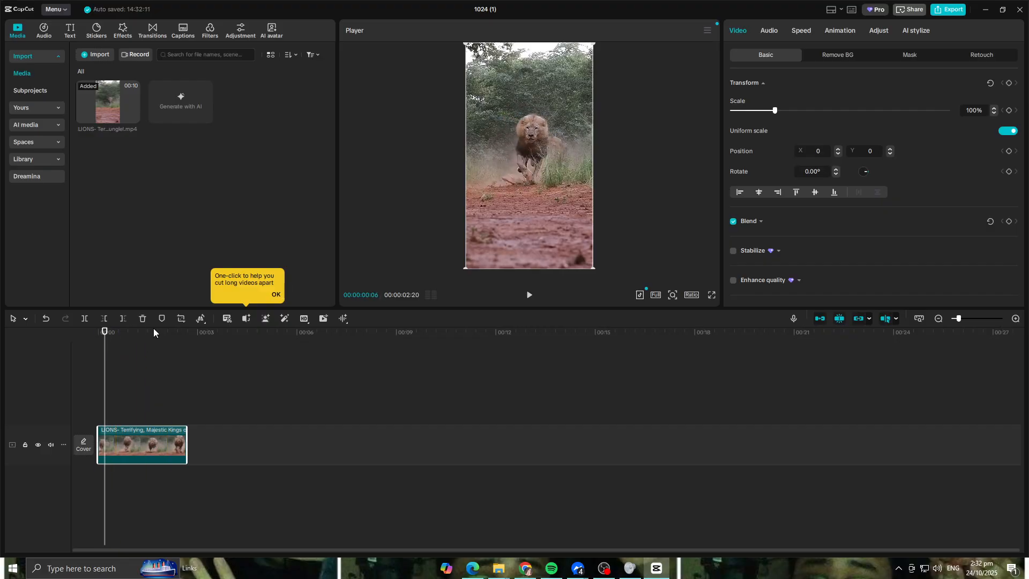
pyautogui.moveTo(105, 333); pyautogui.dragTo(238, 343)
pyautogui.hotkey('ctrl', 'v')
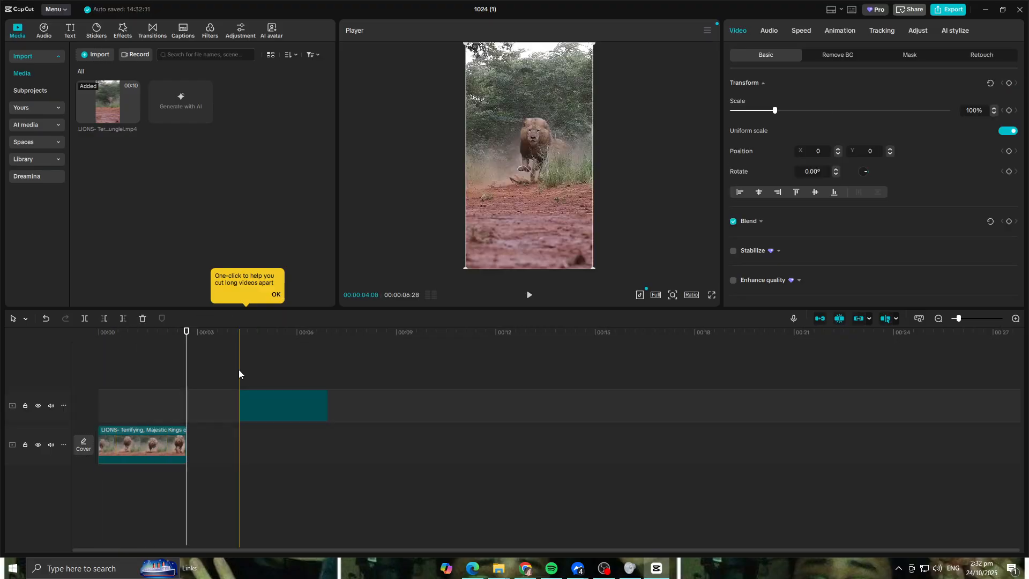
pyautogui.moveTo(266, 410); pyautogui.dragTo(209, 449)
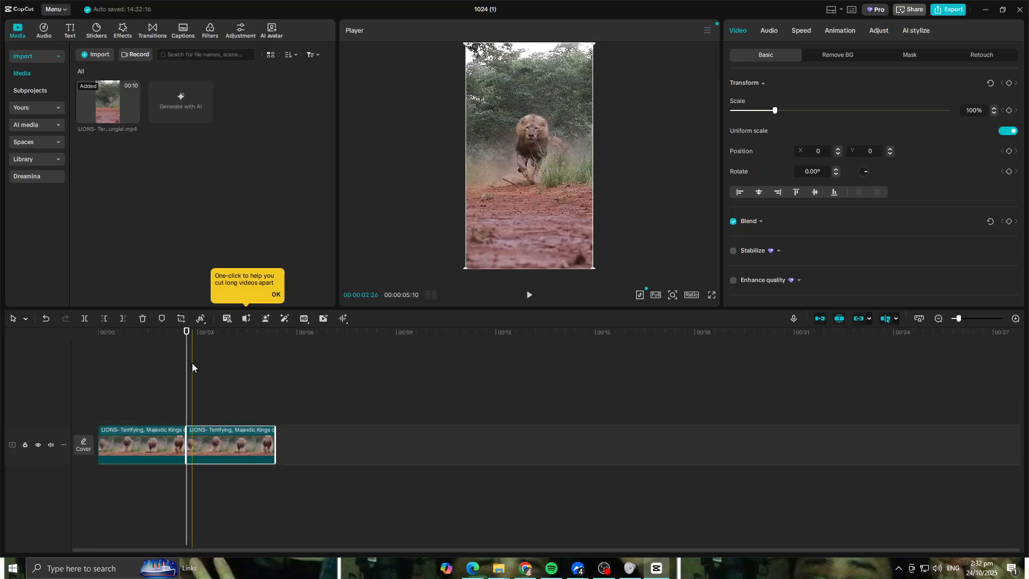
# Reverse the second clip on the main track
pyautogui.moveTo(187, 334); pyautogui.dragTo(156, 371)
pyautogui.moveTo(198, 322)
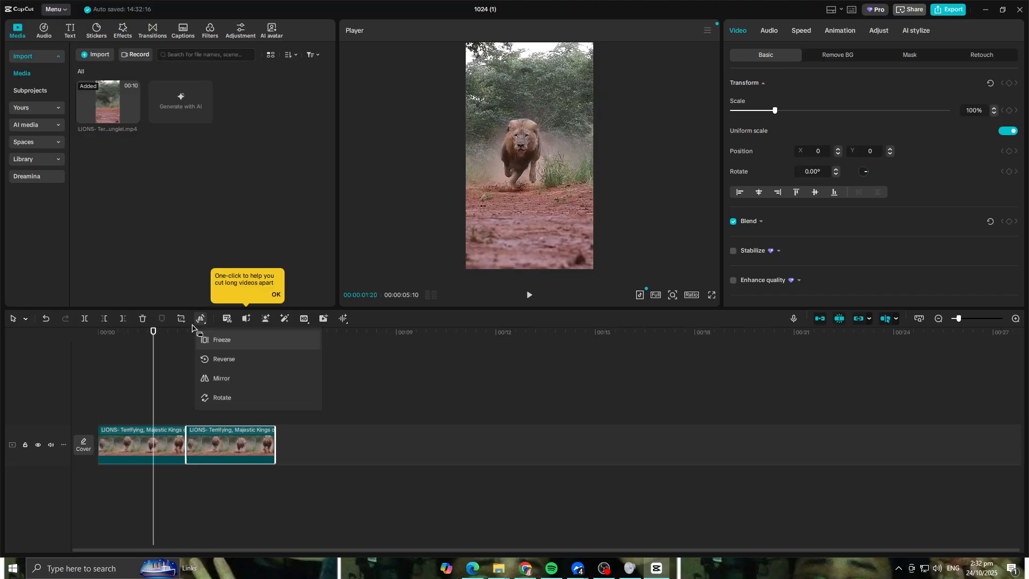
pyautogui.click(238, 360)
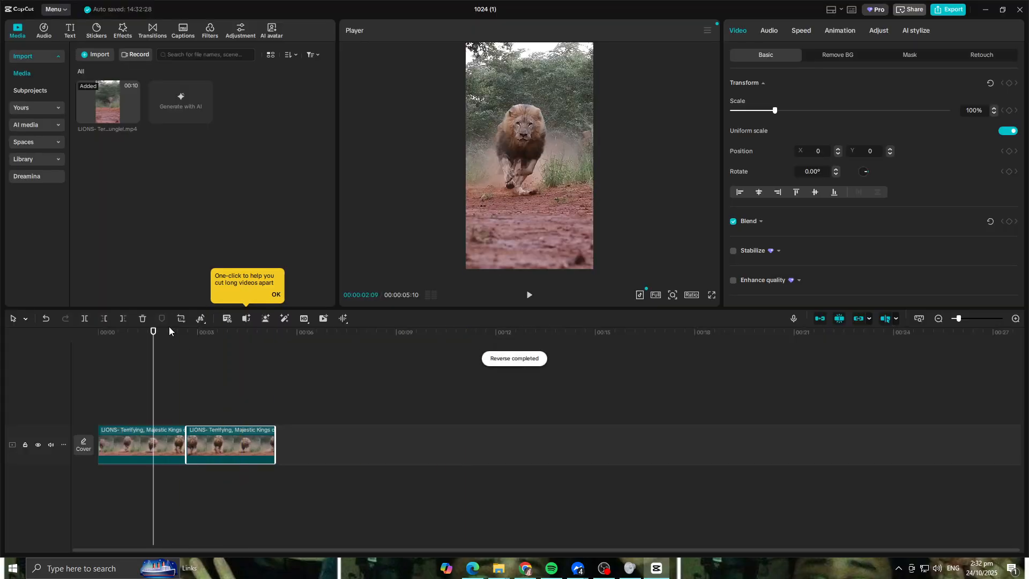
# Review the forward clip followed by its reversed copy in the player
pyautogui.click(256, 333)
pyautogui.press('space')
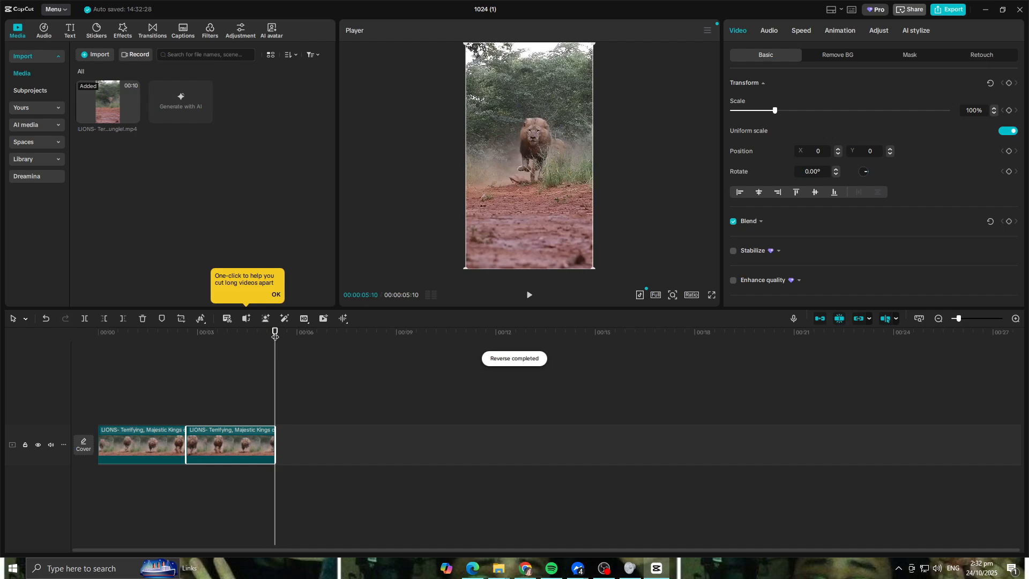
pyautogui.moveTo(275, 333); pyautogui.dragTo(1, 318)
pyautogui.press('space')
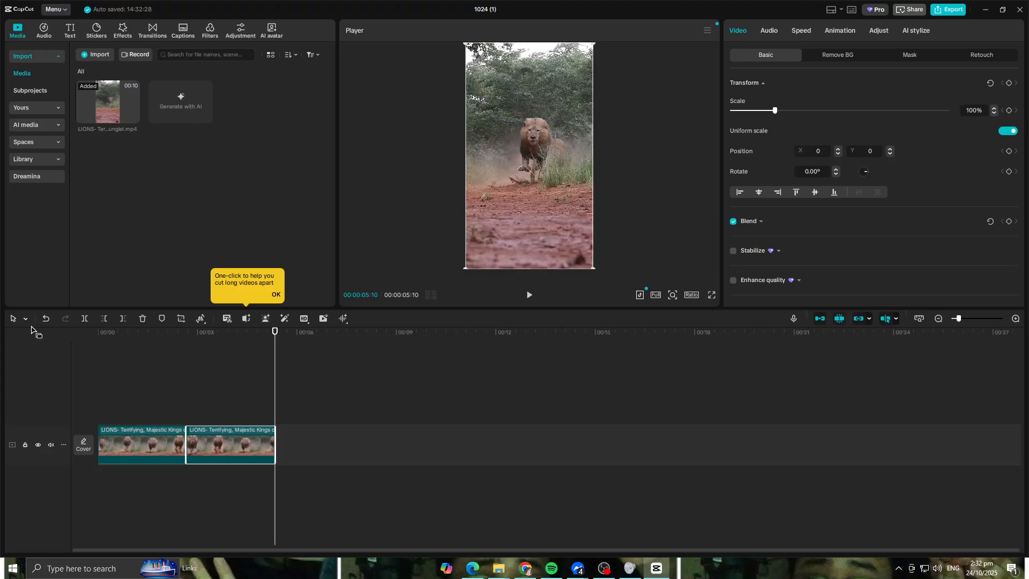
# Apply the Flash in speed curve to the first clip
pyautogui.click(148, 439)
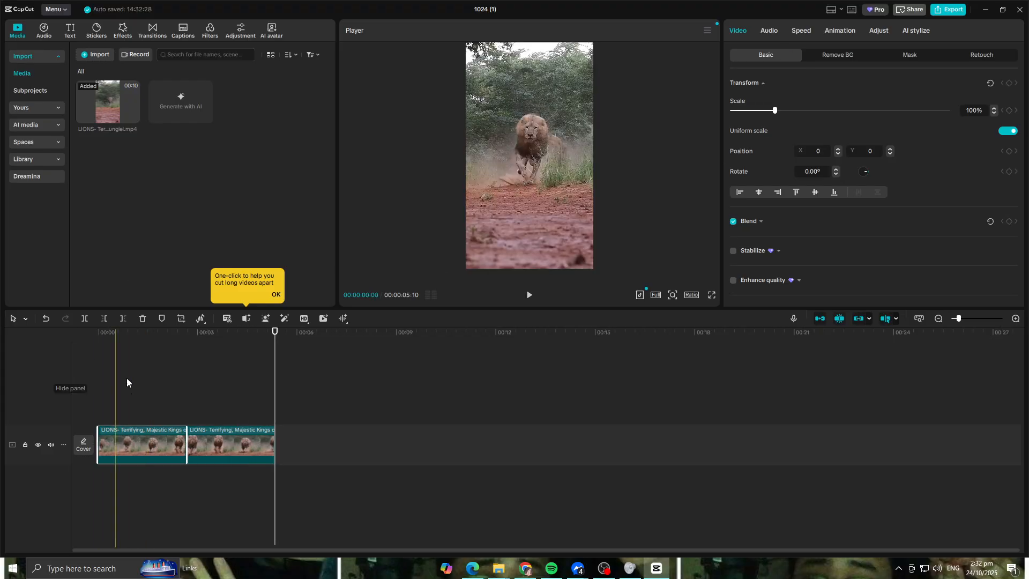
pyautogui.click(772, 30)
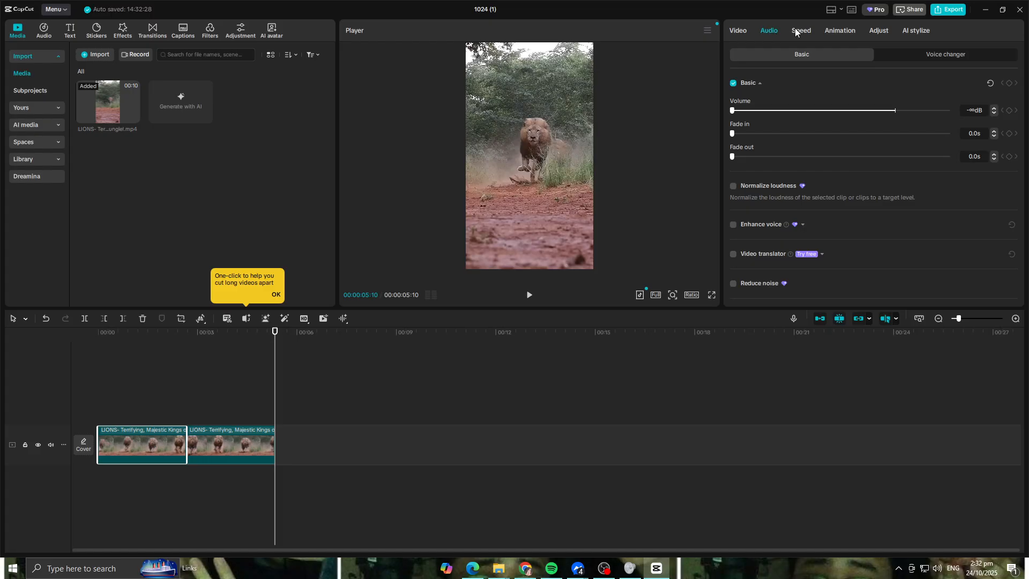
pyautogui.click(797, 28)
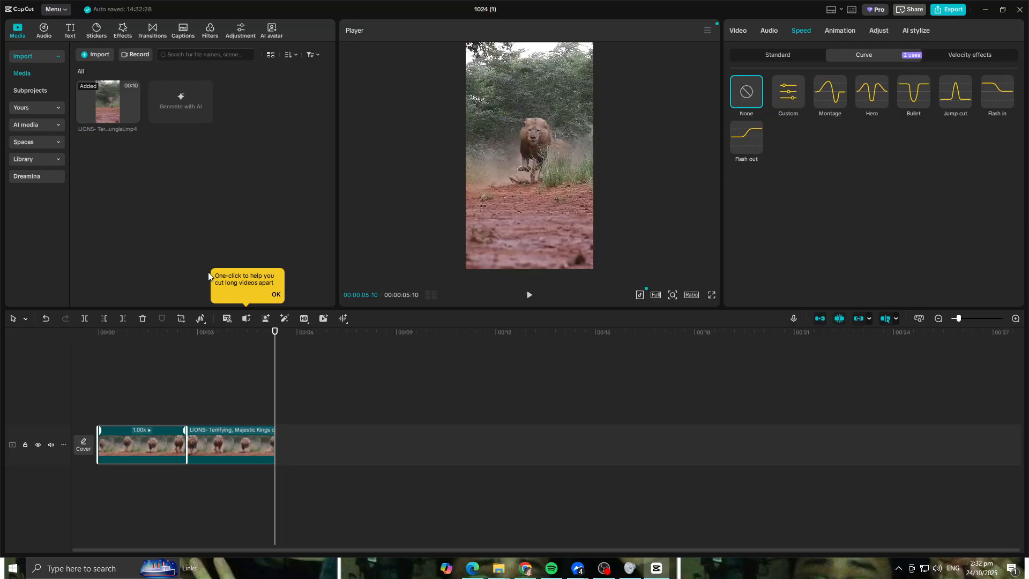
pyautogui.moveTo(277, 338); pyautogui.dragTo(150, 324)
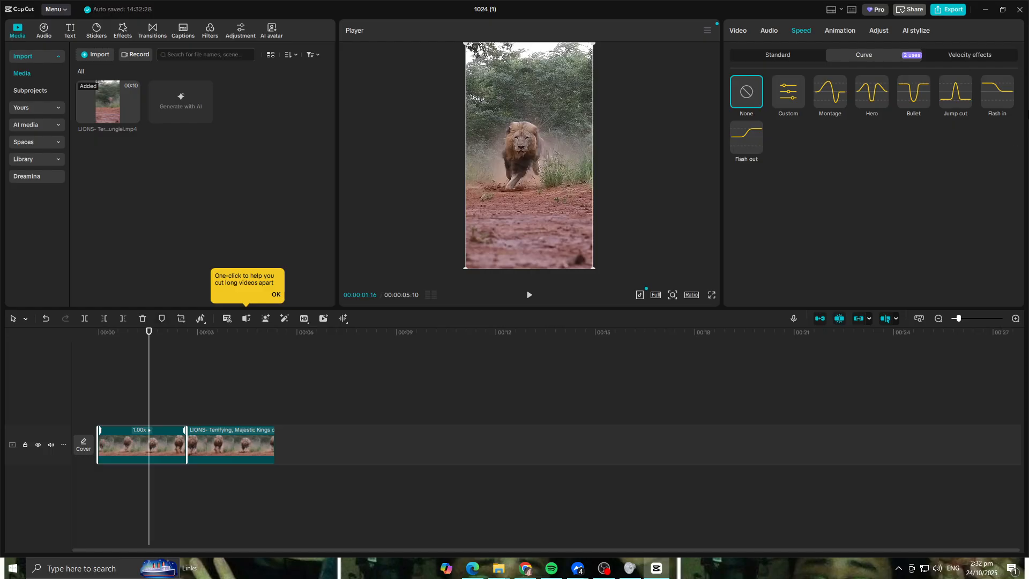
pyautogui.click(1003, 102)
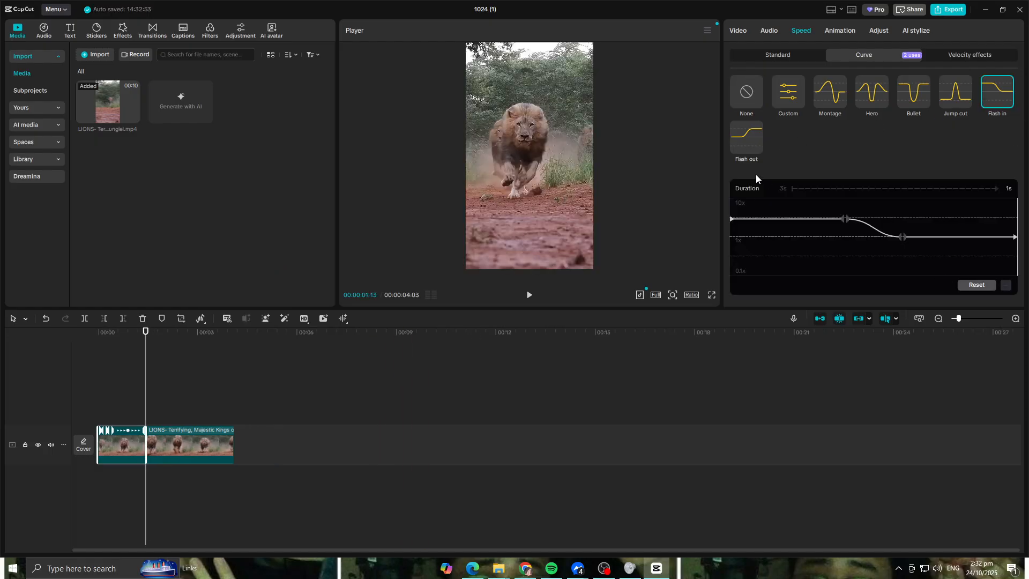
# Apply the Flash out speed curve to the reversed clip and play back the sequence
pyautogui.click(193, 440)
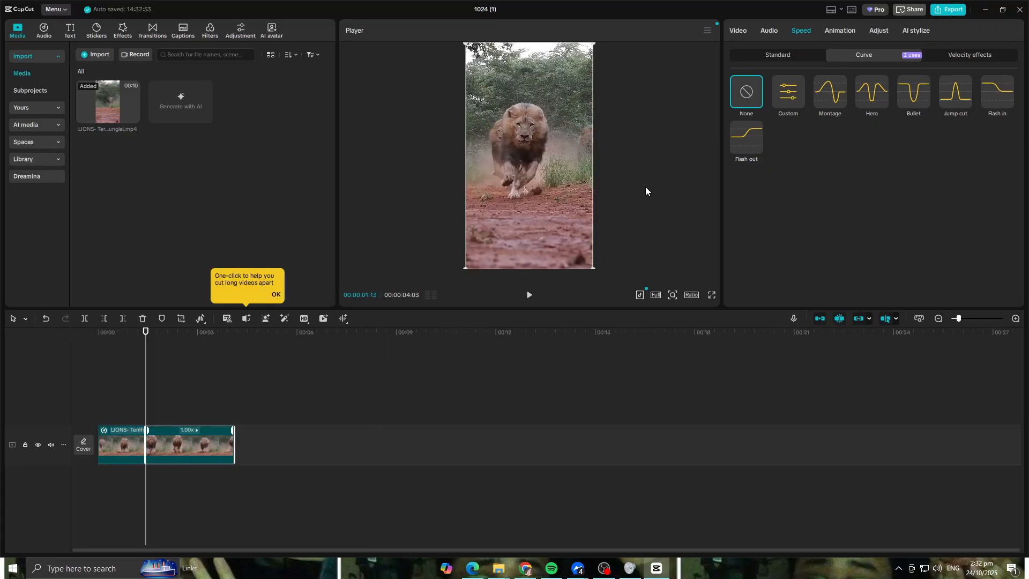
pyautogui.click(746, 140)
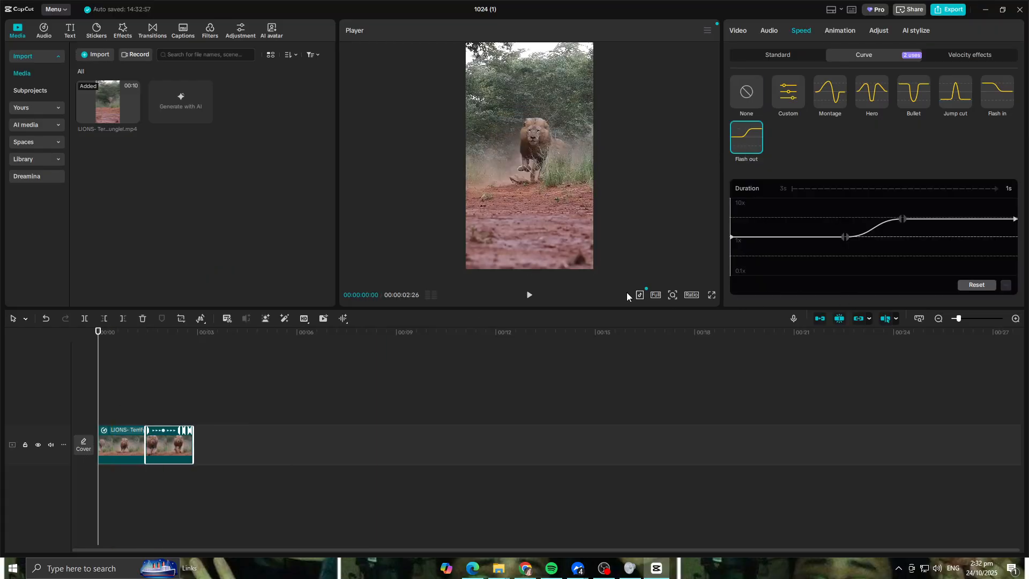
pyautogui.click(530, 296)
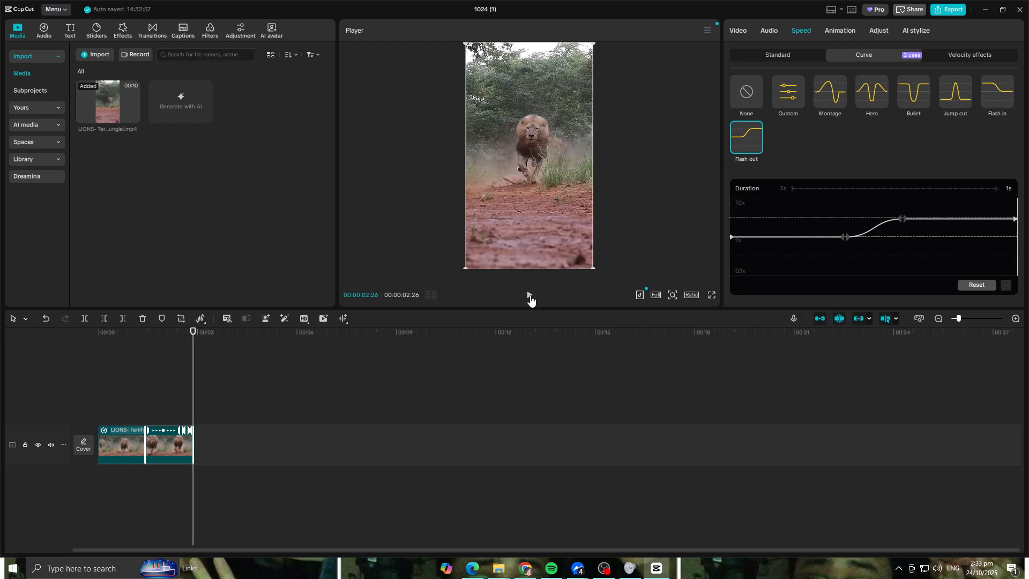
pyautogui.click(530, 296)
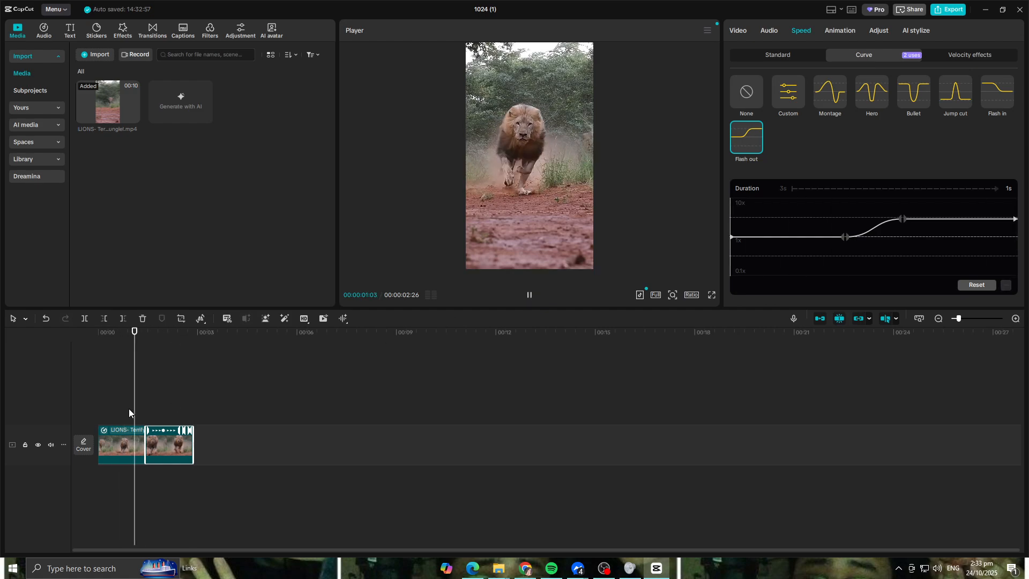
# Copy the forward and reversed clip pair, append it twice to the end of the main track, and play the sequence from the start
pyautogui.click(153, 399)
pyautogui.click(141, 431)
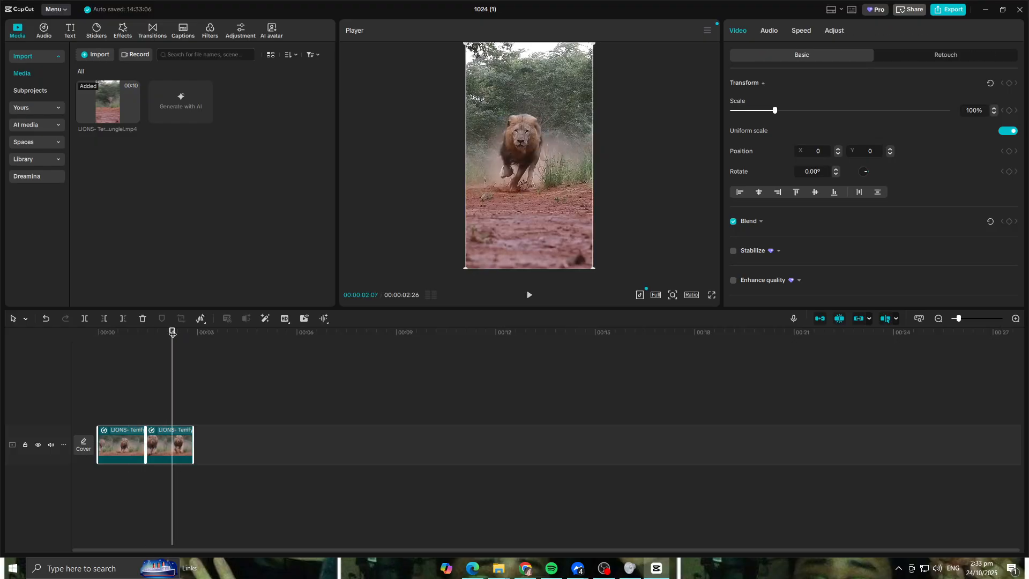
pyautogui.hotkey('ctrl', 'v')
pyautogui.moveTo(300, 404); pyautogui.dragTo(236, 445)
pyautogui.hotkey('ctrl', 'v')
pyautogui.moveTo(310, 406); pyautogui.dragTo(320, 446)
pyautogui.moveTo(194, 332); pyautogui.dragTo(1, 328)
pyautogui.press('space')
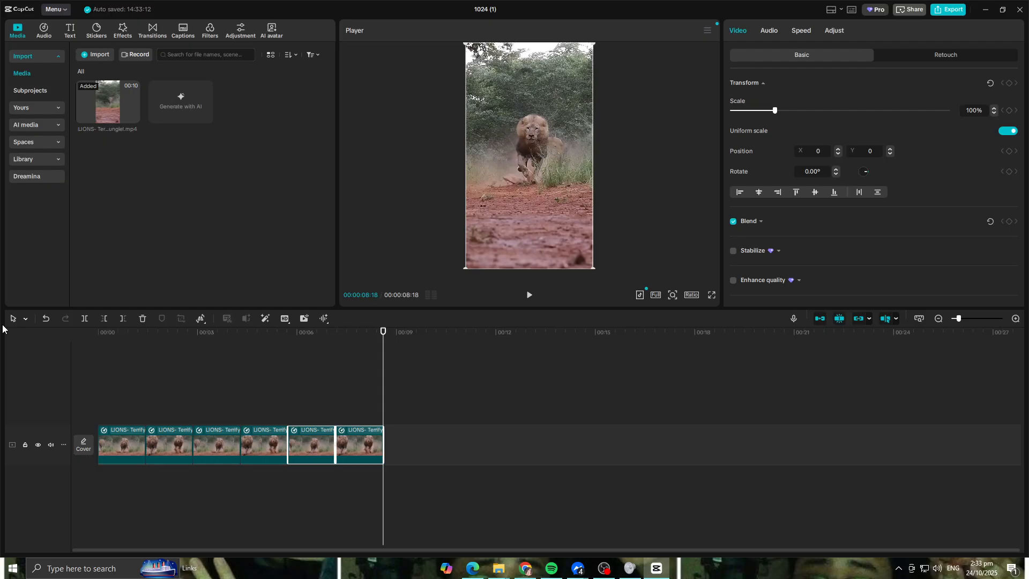
# Extend the end of the last reversed clip to about 00:00:11:12 on the timeline
pyautogui.moveTo(382, 333); pyautogui.dragTo(353, 336)
pyautogui.click(346, 437)
pyautogui.moveTo(341, 340); pyautogui.dragTo(340, 343)
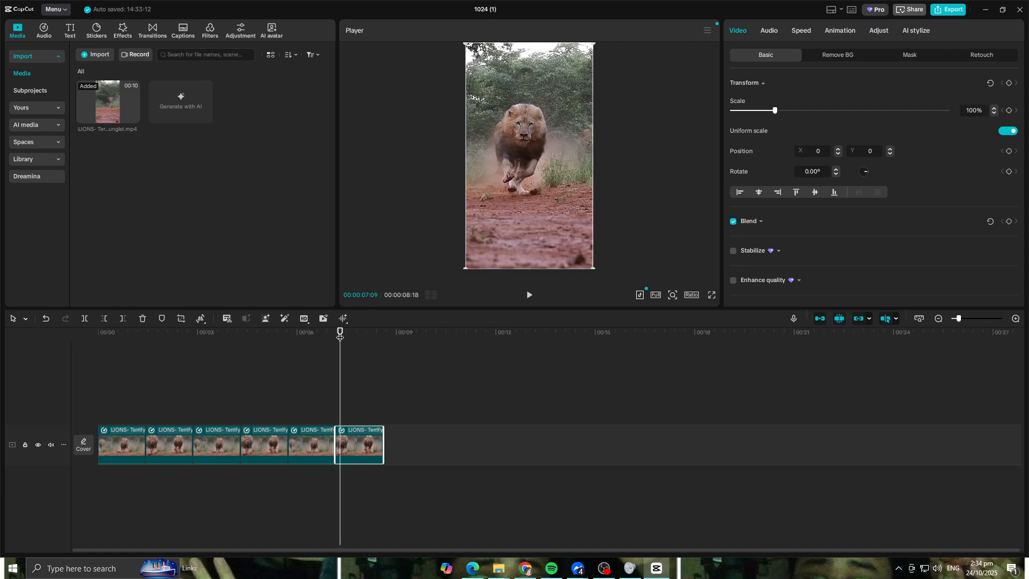
pyautogui.moveTo(381, 440); pyautogui.dragTo(476, 442)
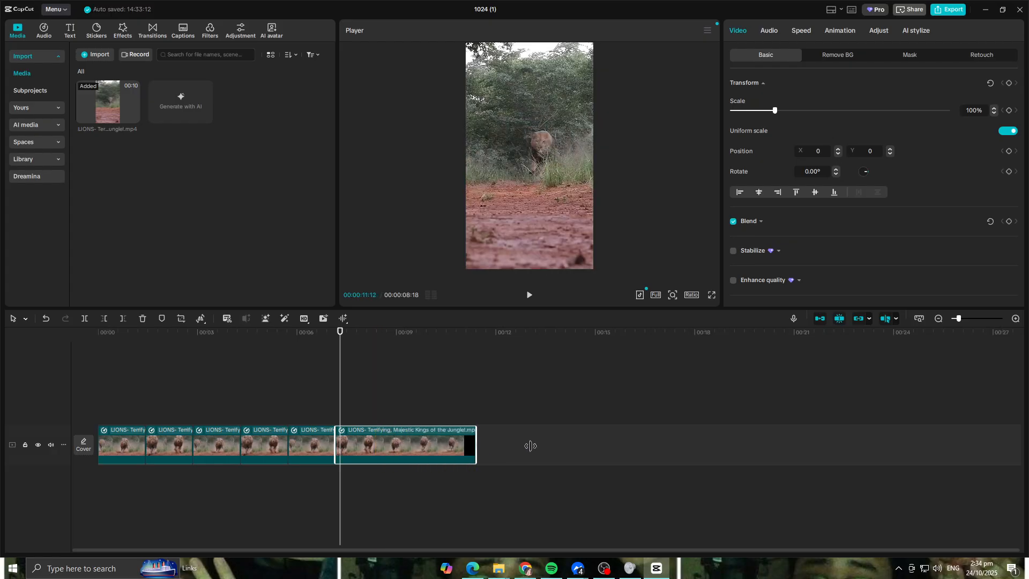
# Move the last forward clip to the end of the track, extend its end to 00:00:12:12, and scrub through it
pyautogui.click(337, 335)
pyautogui.moveTo(338, 338); pyautogui.dragTo(354, 337)
pyautogui.moveTo(326, 445); pyautogui.dragTo(511, 444)
pyautogui.moveTo(352, 344); pyautogui.dragTo(504, 349)
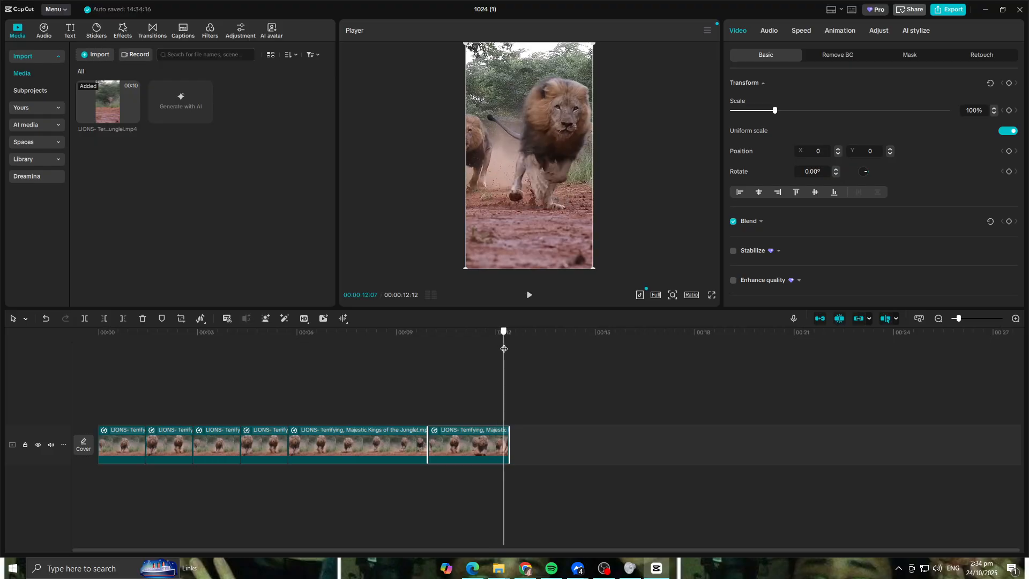
pyautogui.moveTo(504, 349); pyautogui.dragTo(450, 375)
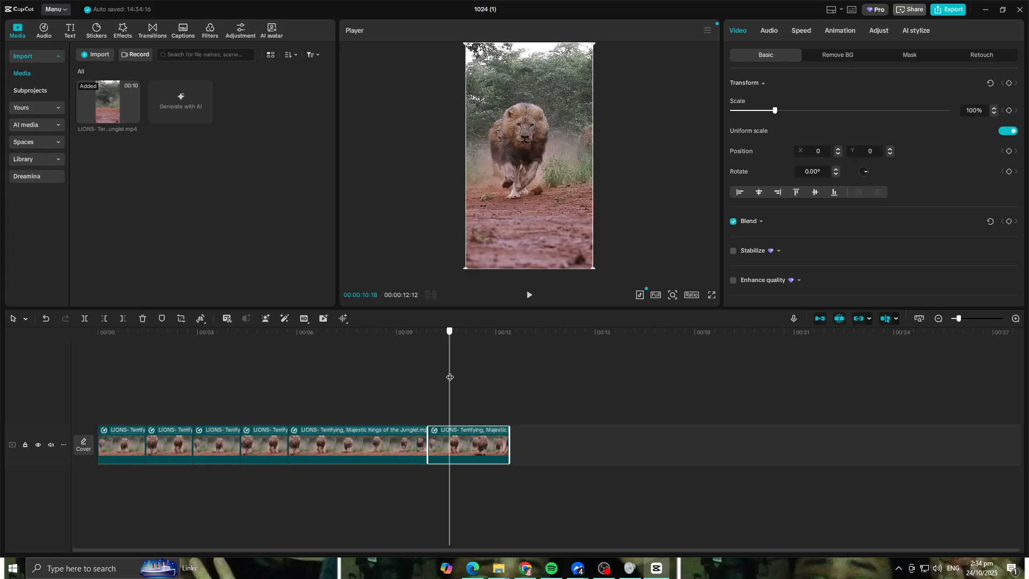
pyautogui.moveTo(449, 378); pyautogui.dragTo(443, 379)
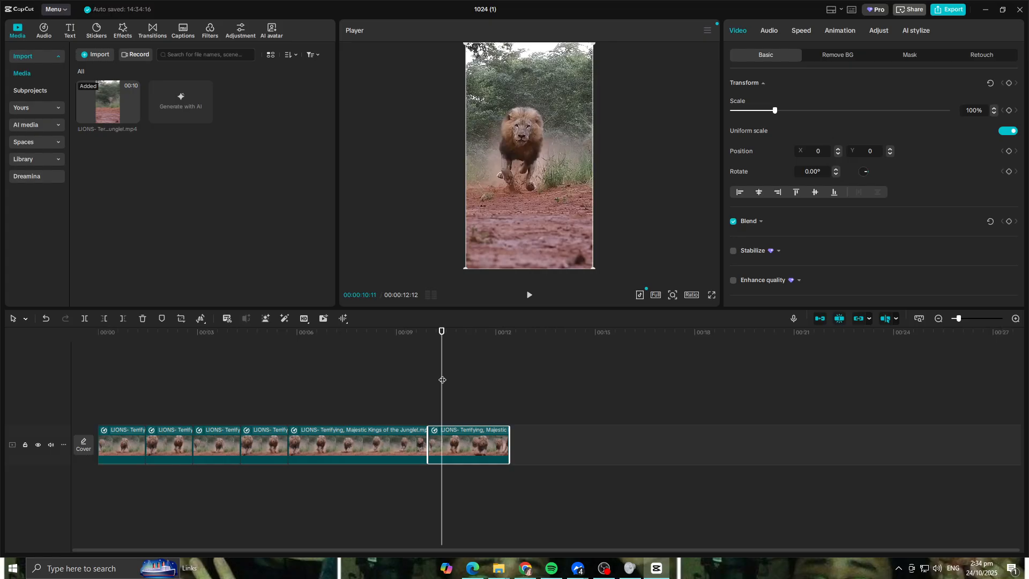
pyautogui.moveTo(127, 394); pyautogui.dragTo(474, 491)
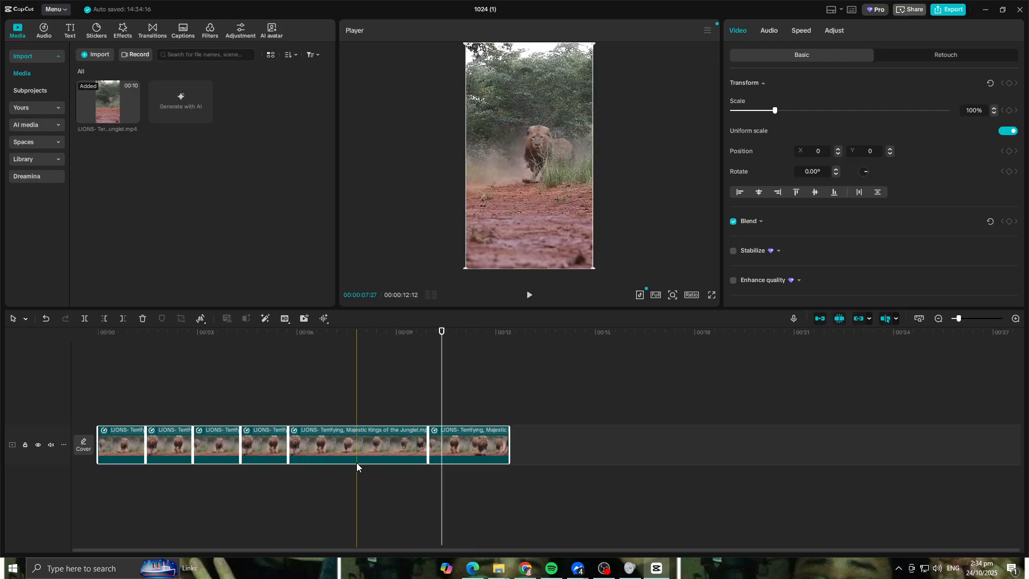
pyautogui.click(373, 459)
pyautogui.click(267, 453)
pyautogui.click(194, 452)
pyautogui.click(156, 451)
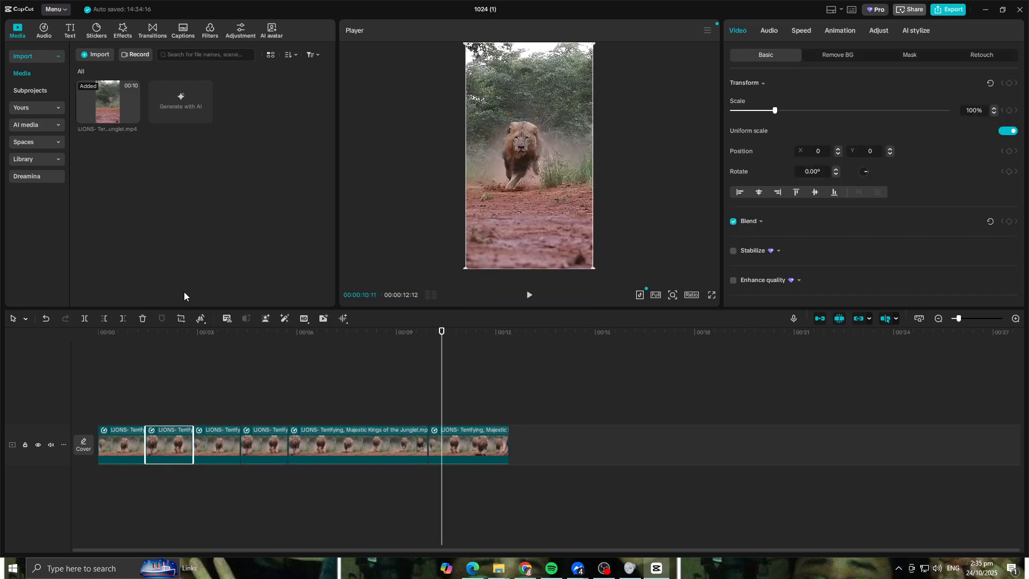
# Show the trending video effects, scrub back through the sequence and place the playhead within the second clip
pyautogui.click(129, 31)
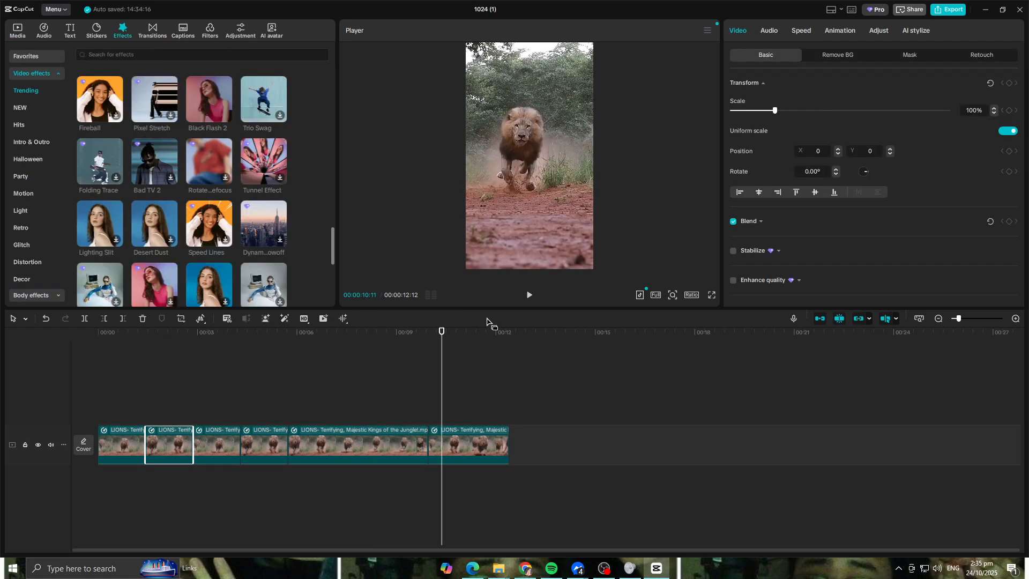
pyautogui.moveTo(440, 335); pyautogui.dragTo(353, 369)
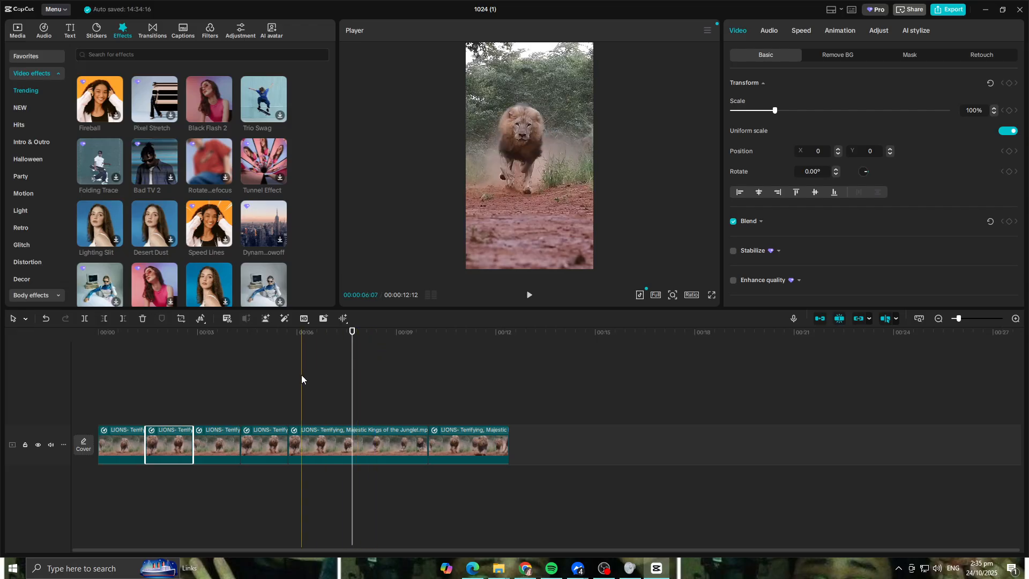
pyautogui.click(177, 384)
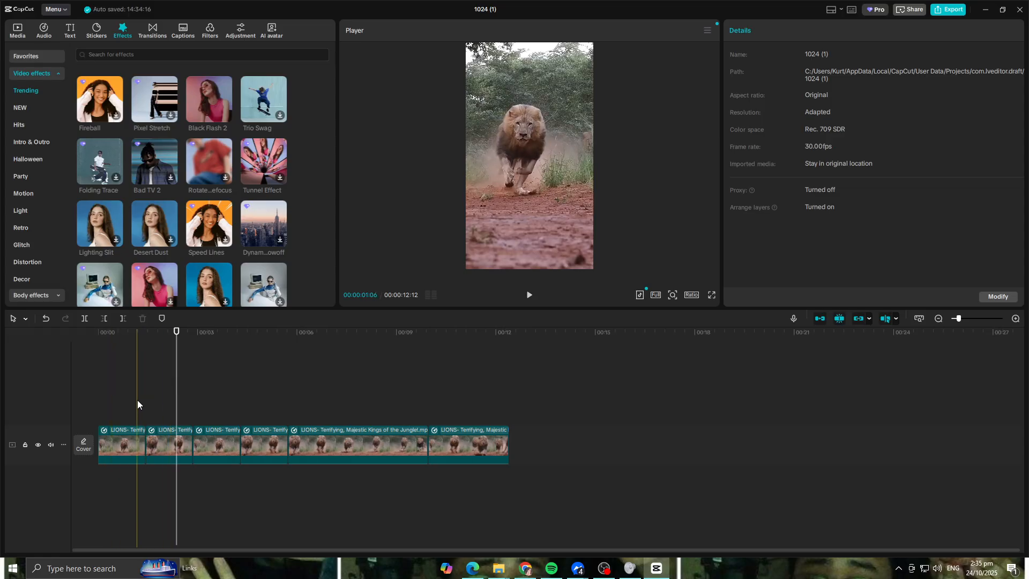